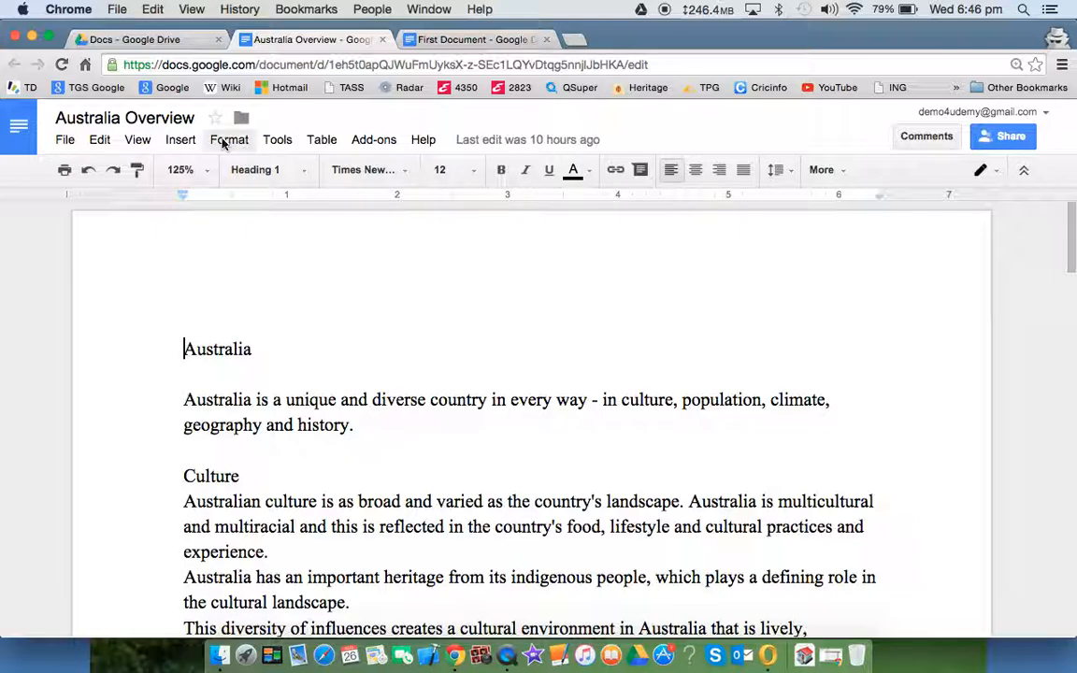
pyautogui.click(233, 145)
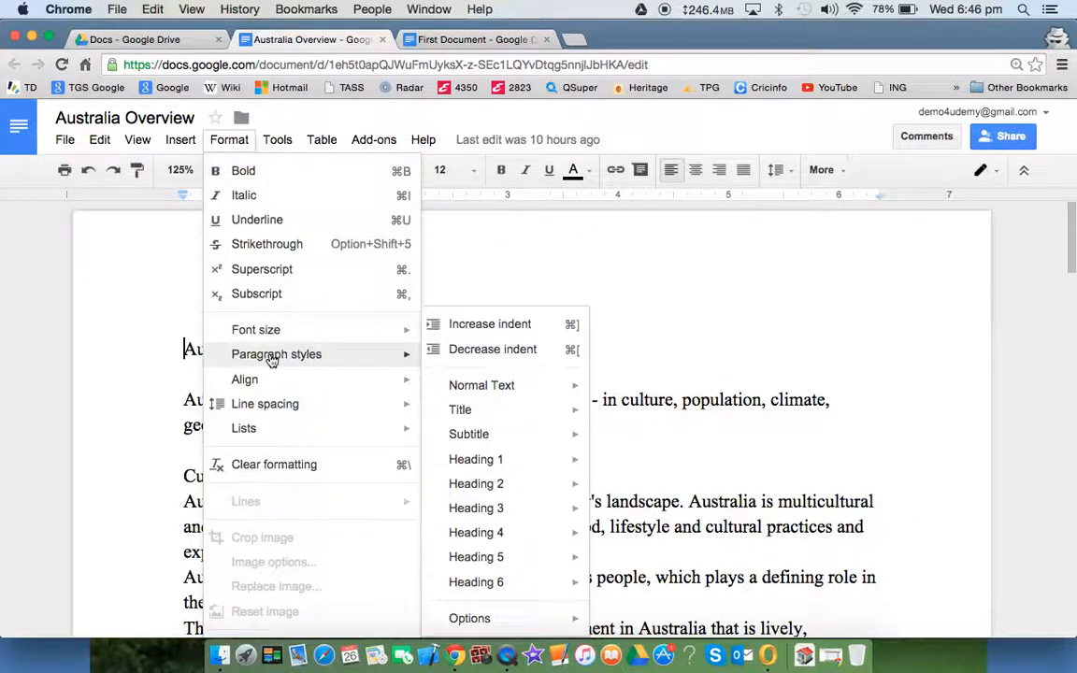
pyautogui.moveTo(267, 377)
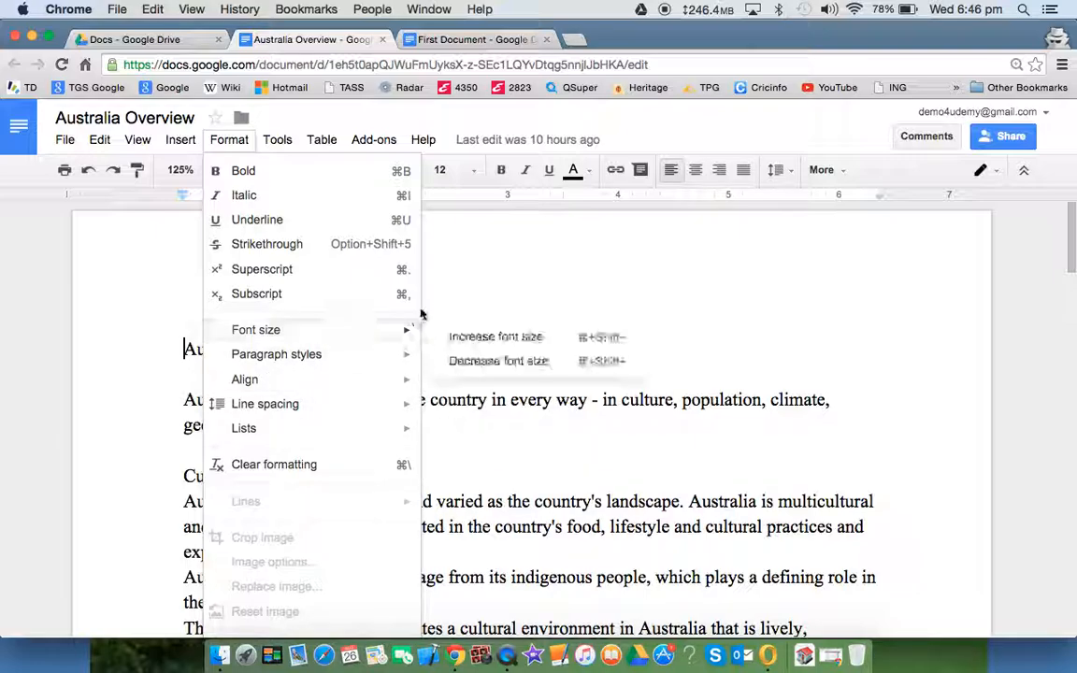
pyautogui.click(447, 238)
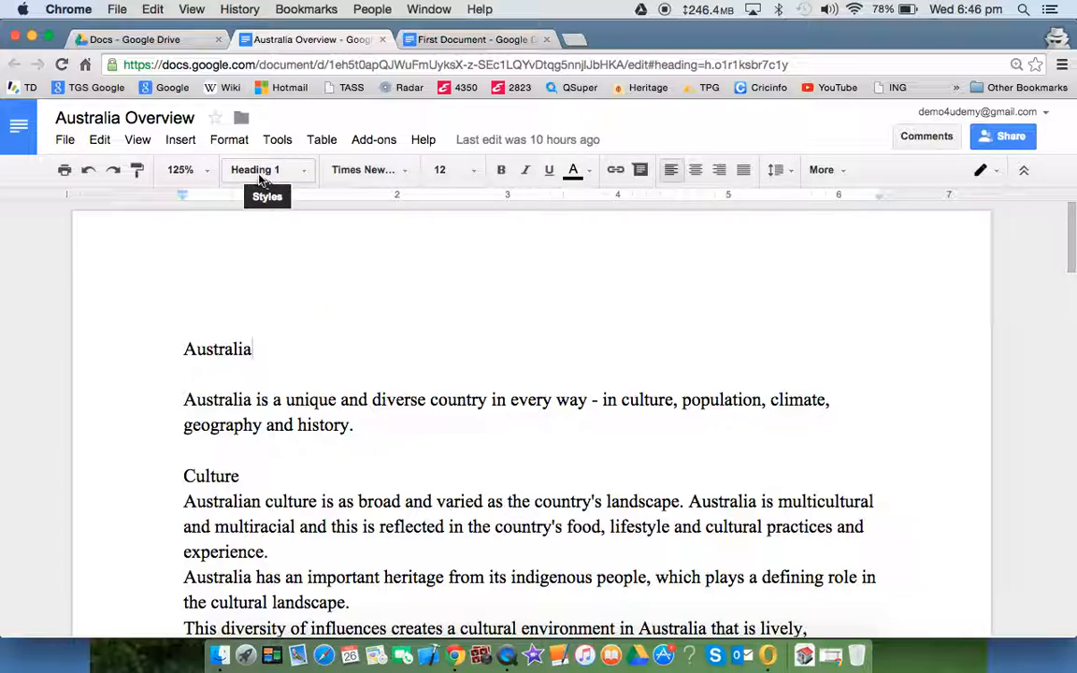
# Apply the Heading 1 style to the "Australia" title line at the start of the document
pyautogui.doubleClick(251, 351)
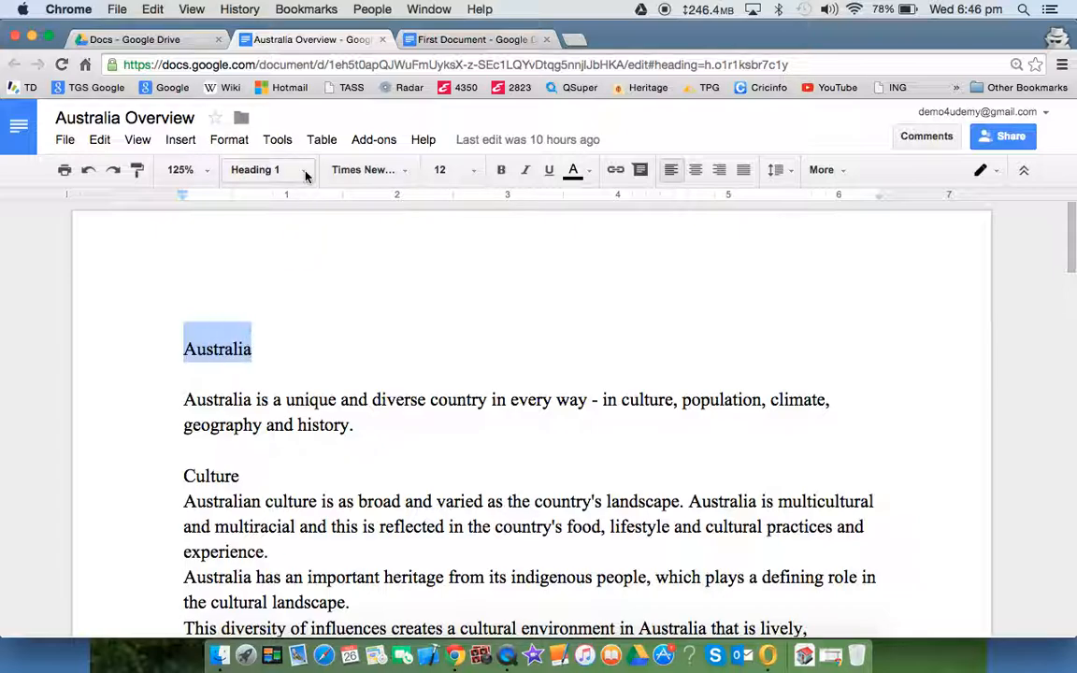
pyautogui.click(273, 170)
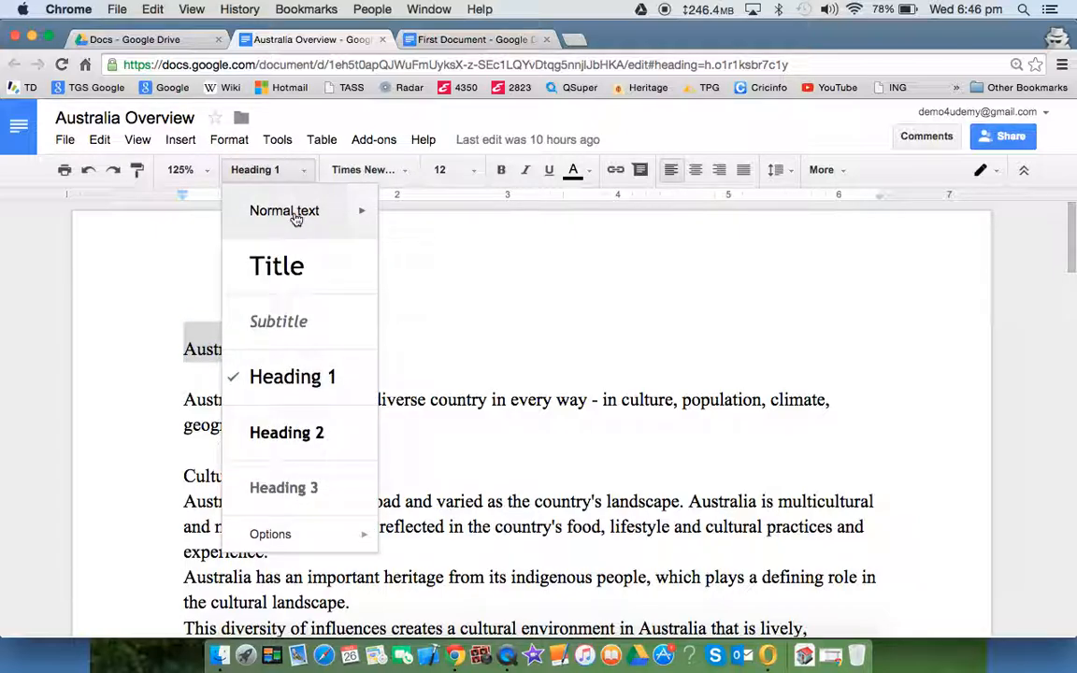
pyautogui.click(281, 383)
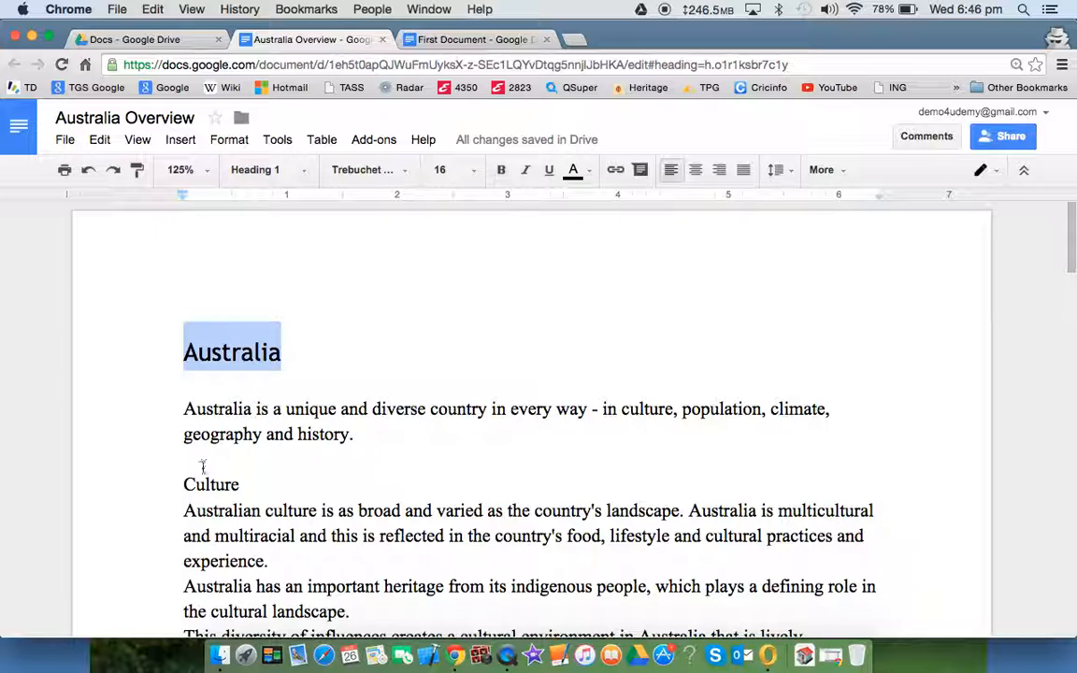
# Apply the Heading 2 style to the "Culture" section heading
pyautogui.moveTo(185, 485); pyautogui.dragTo(240, 484)
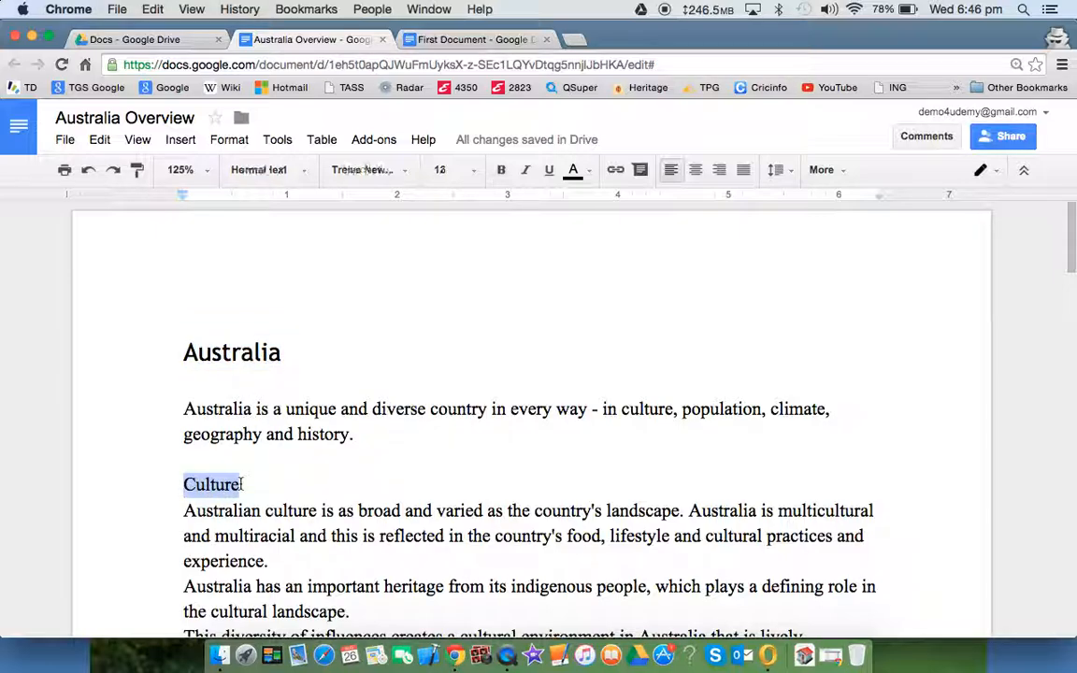
pyautogui.click(304, 172)
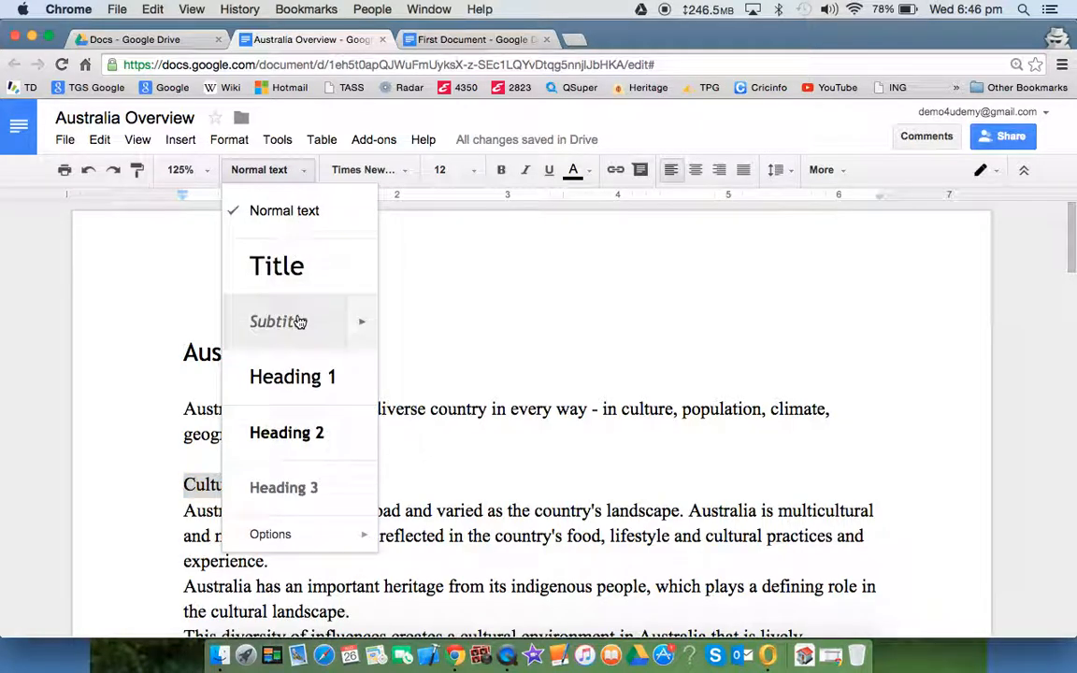
pyautogui.click(292, 433)
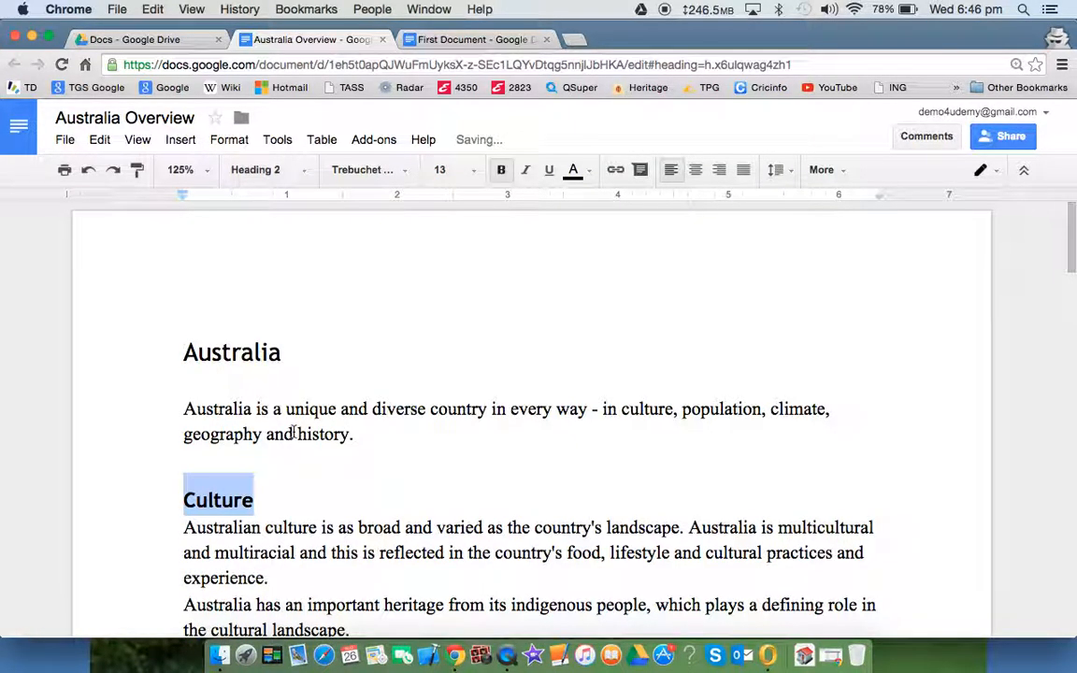
pyautogui.click(253, 476)
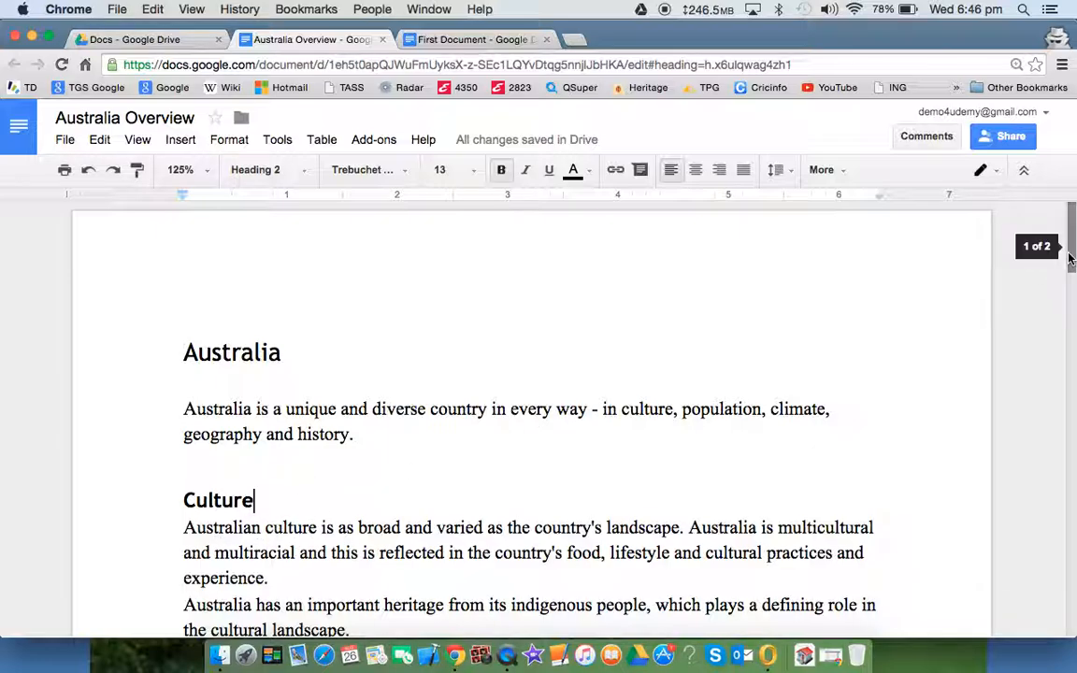
# Examine the paragraph style options, the available fonts and the additional formatting tools for normal text
pyautogui.scroll(-2, 1073, 243)
pyautogui.scroll(-1, 1073, 270)
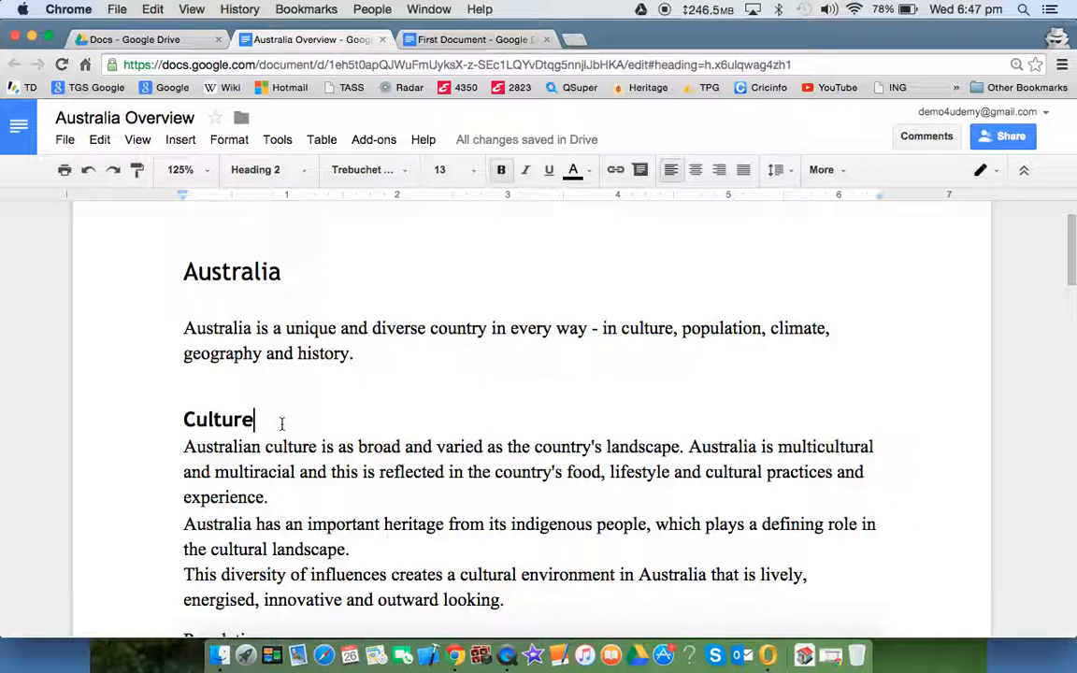
pyautogui.click(186, 329)
pyautogui.click(304, 174)
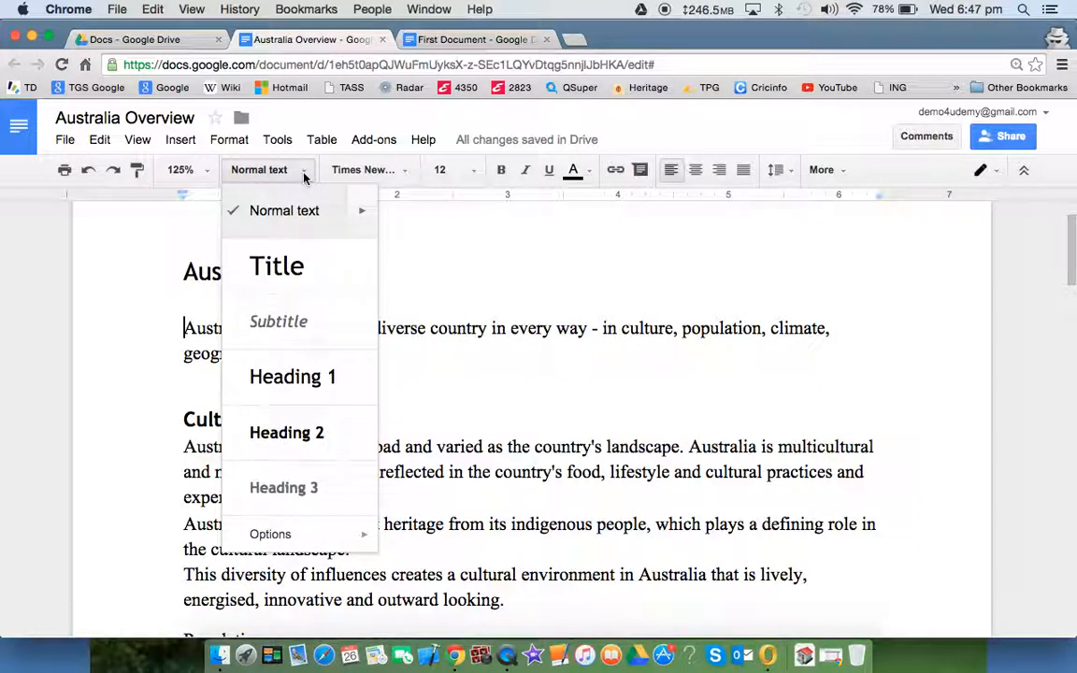
pyautogui.moveTo(298, 539)
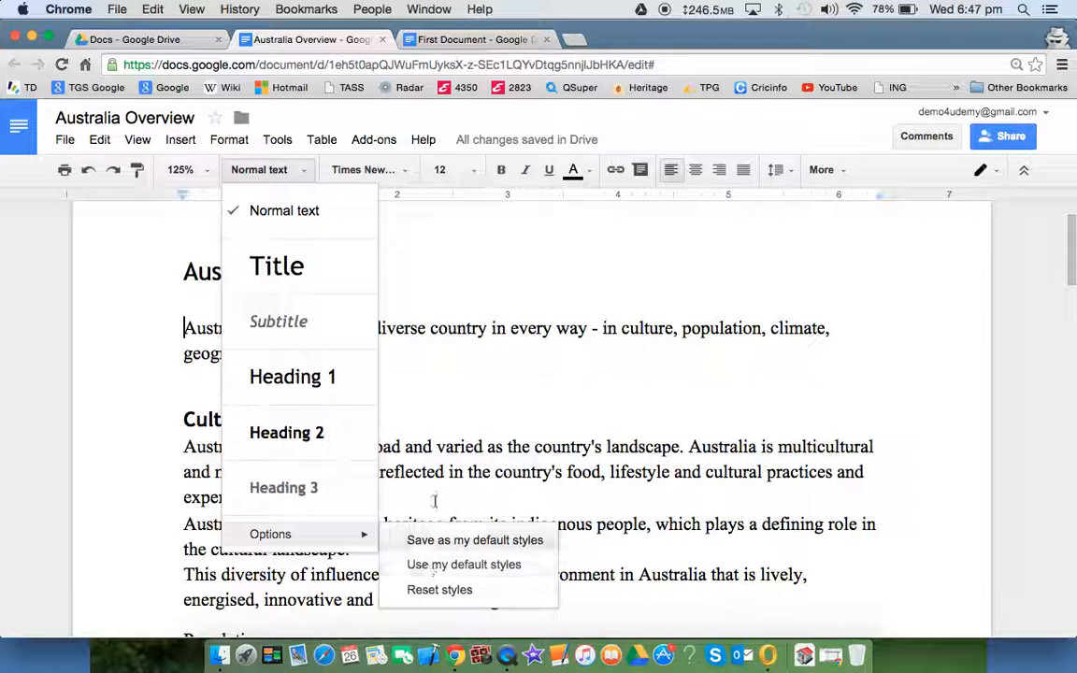
pyautogui.click(412, 382)
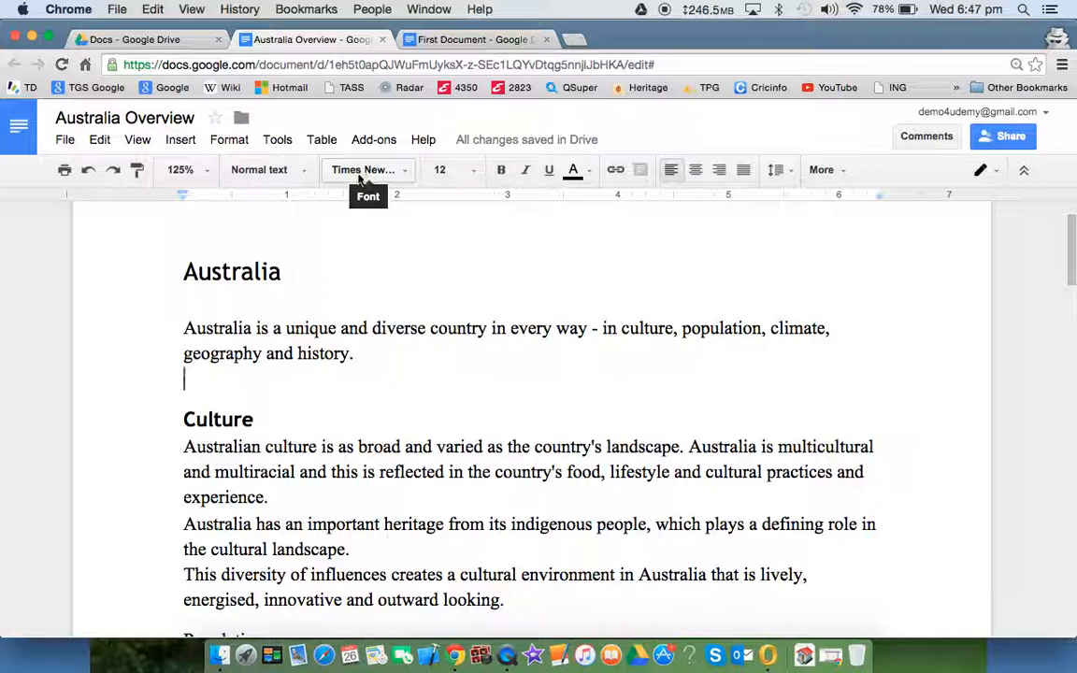
pyautogui.click(403, 175)
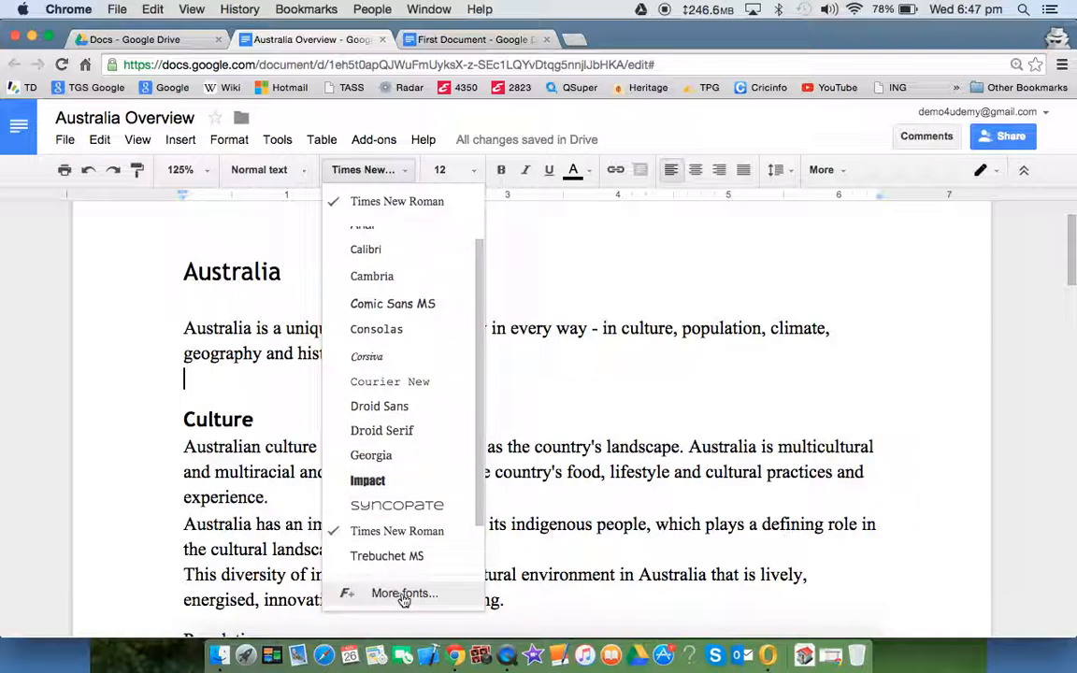
pyautogui.click(529, 374)
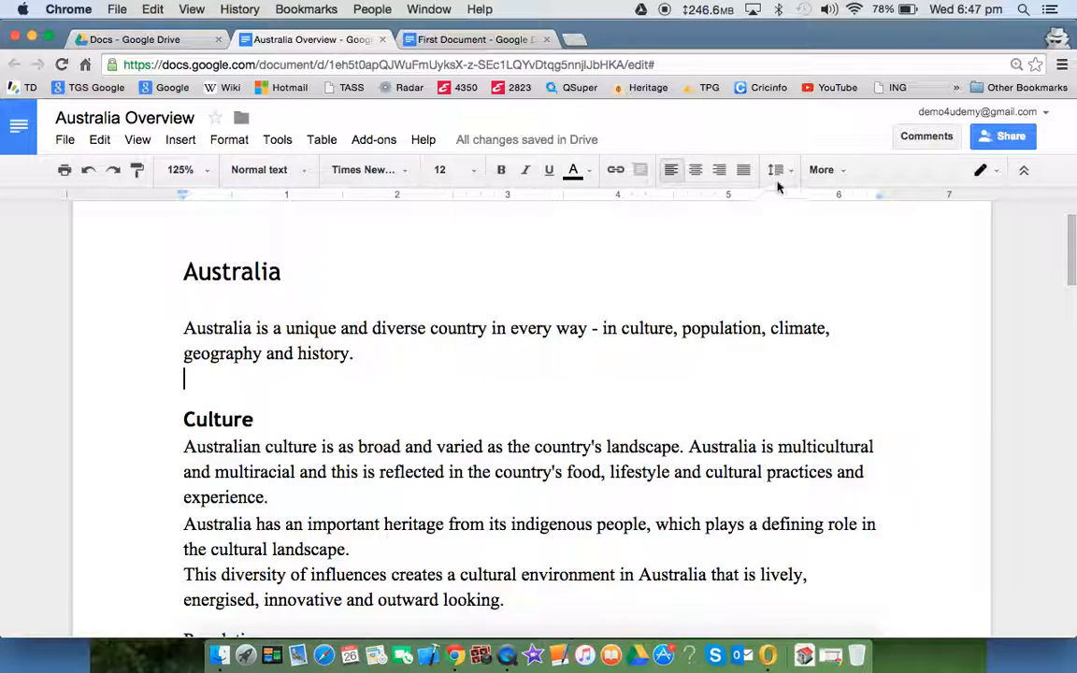
pyautogui.click(829, 176)
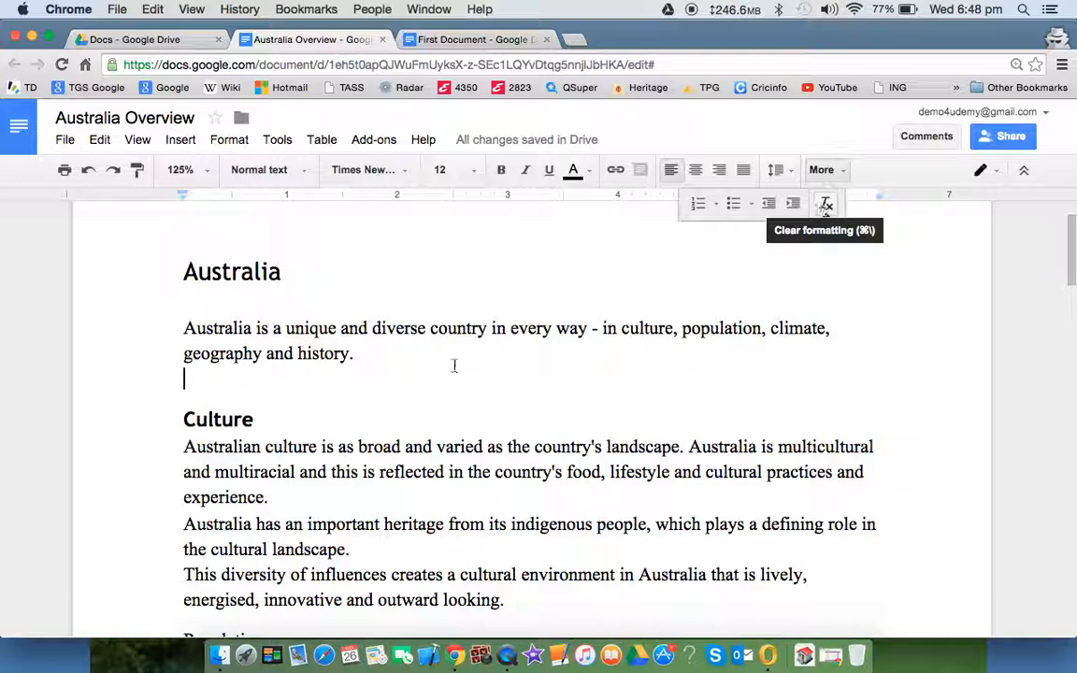
# Colour the "Culture" heading text magenta and give it a yellow highlight
pyautogui.moveTo(184, 419); pyautogui.dragTo(253, 423)
pyautogui.click(588, 170)
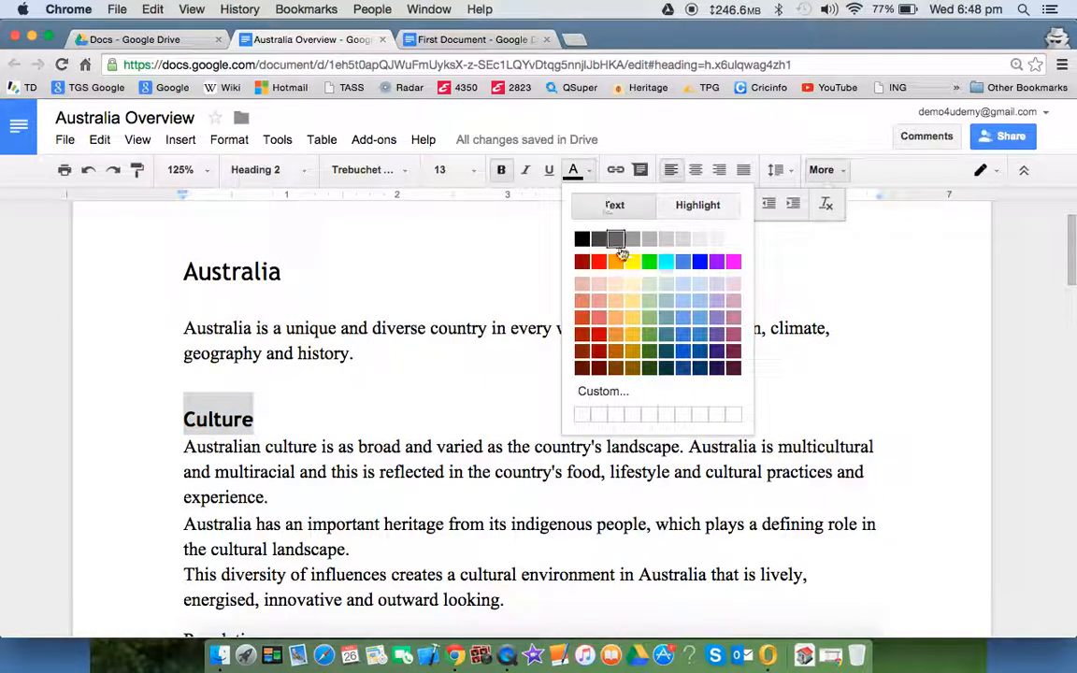
pyautogui.click(733, 262)
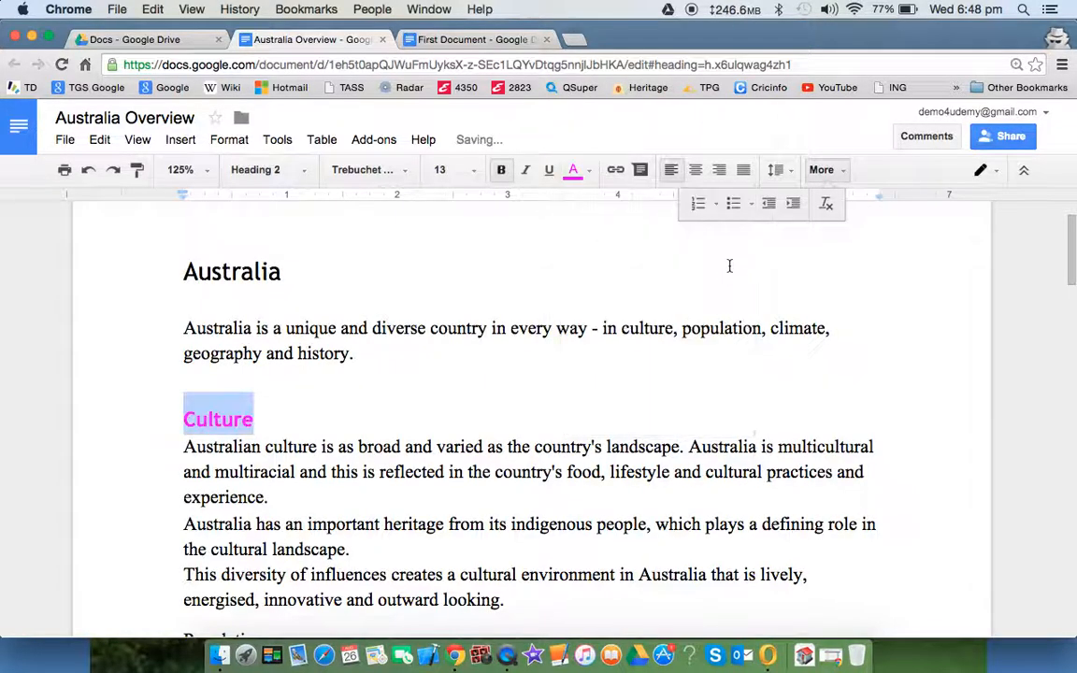
pyautogui.click(589, 172)
pyautogui.click(692, 205)
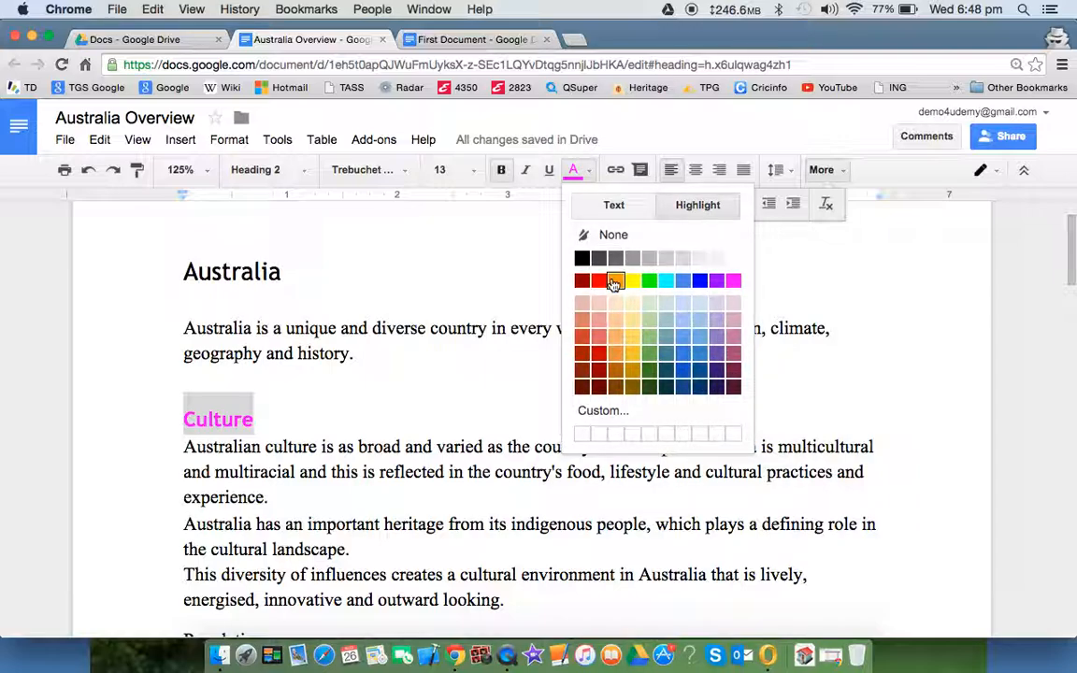
pyautogui.click(631, 281)
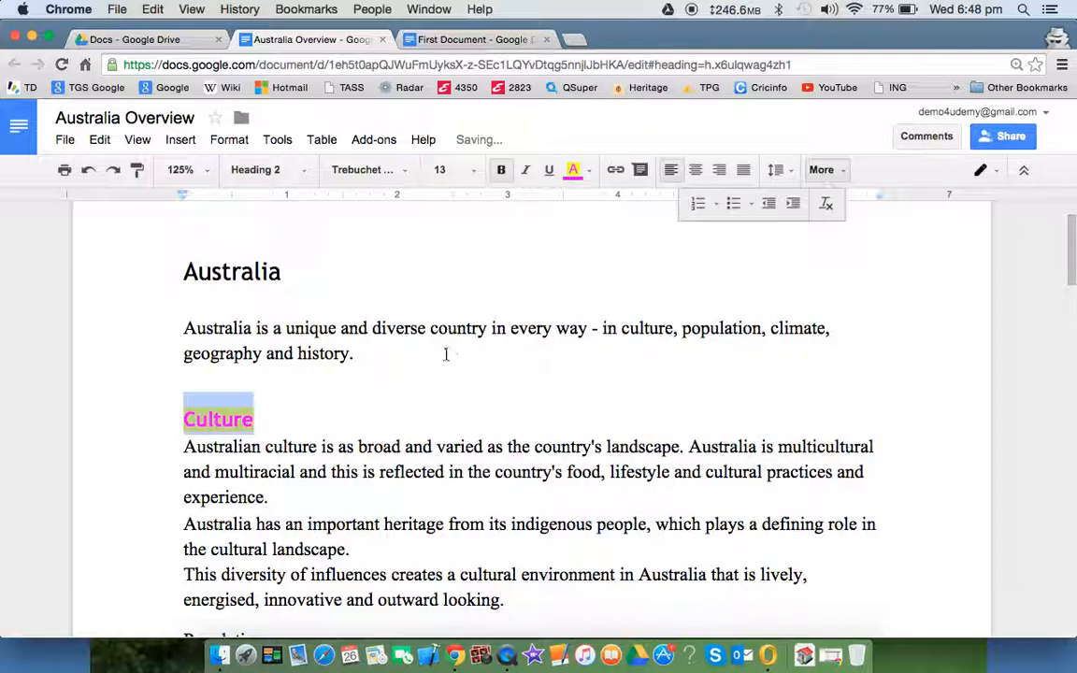
pyautogui.click(373, 381)
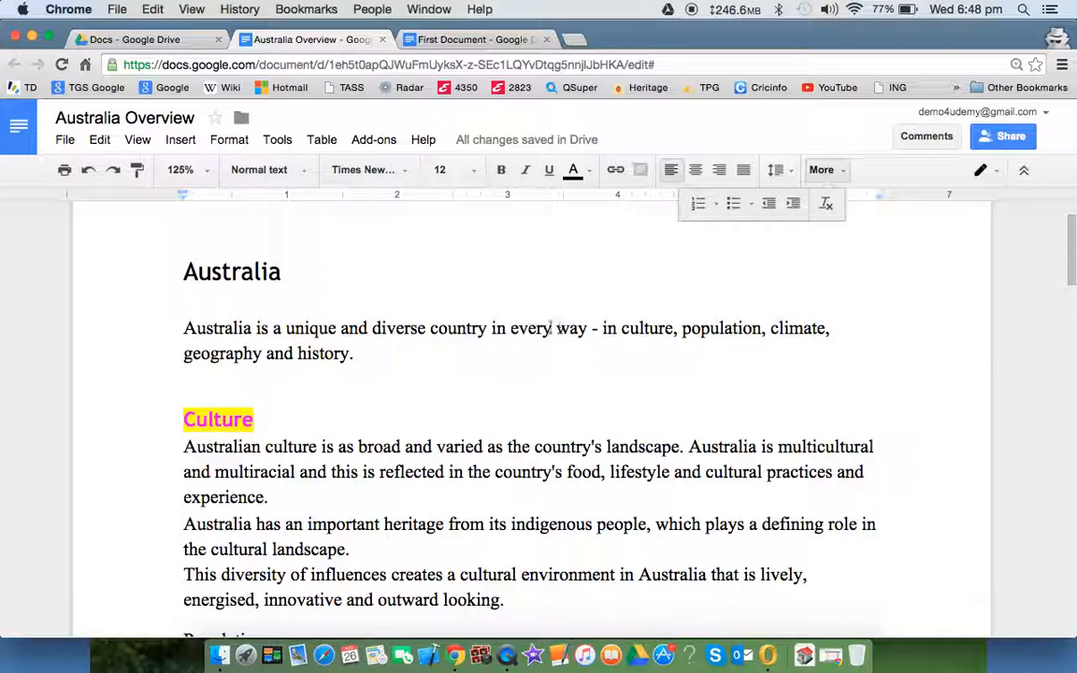
# Clear the manual formatting from the "Culture" heading
pyautogui.moveTo(184, 417); pyautogui.dragTo(255, 419)
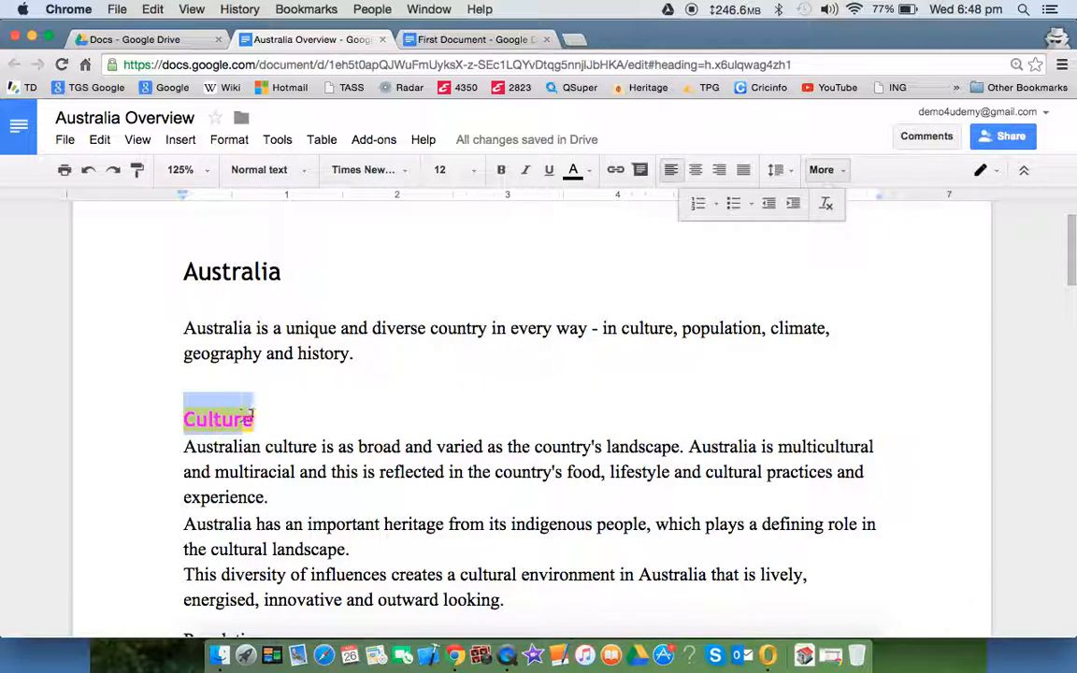
pyautogui.click(826, 204)
pyautogui.click(254, 419)
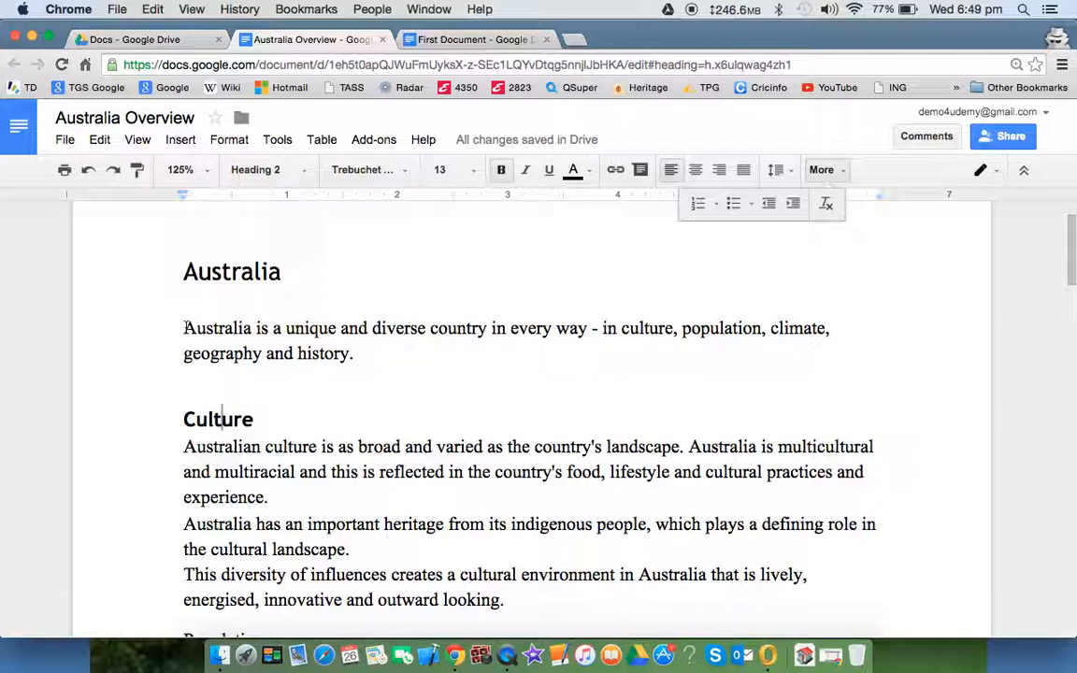
# Set the font size of the word "Australia" at the start of the introductory paragraph to 24
pyautogui.moveTo(185, 327); pyautogui.dragTo(253, 332)
pyautogui.click(441, 169)
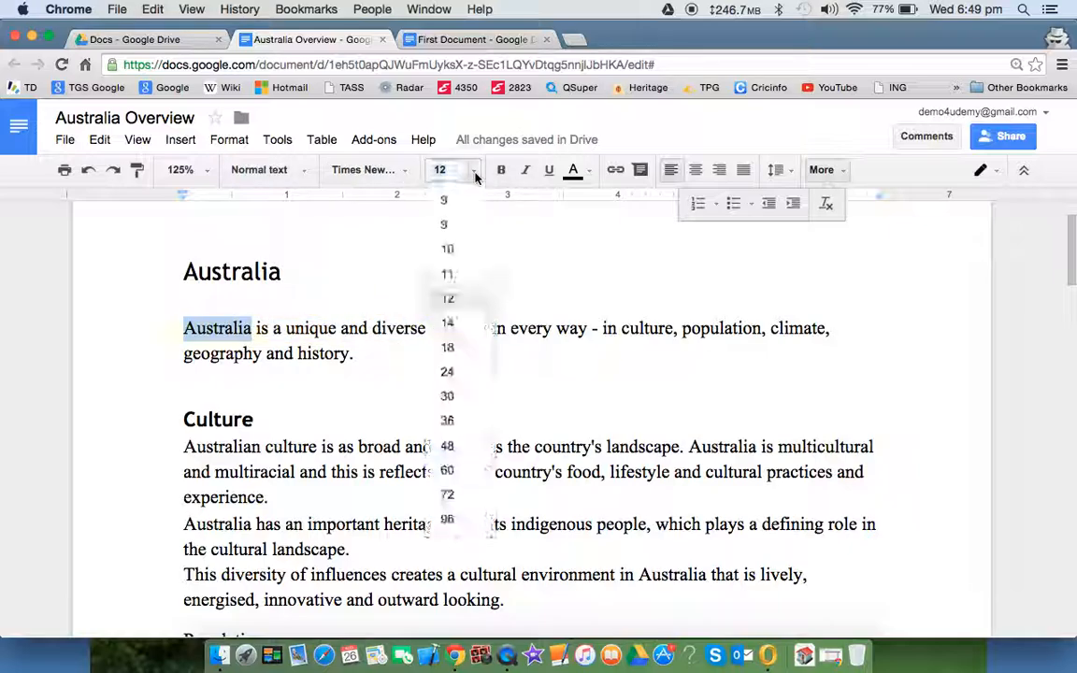
pyautogui.click(452, 373)
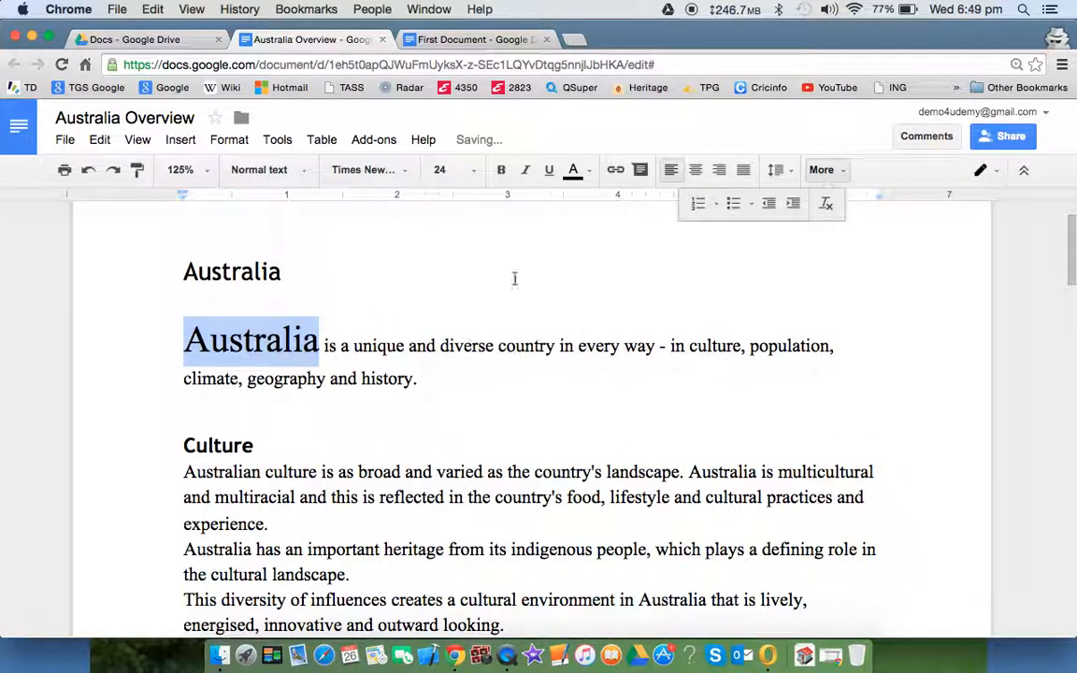
pyautogui.click(590, 171)
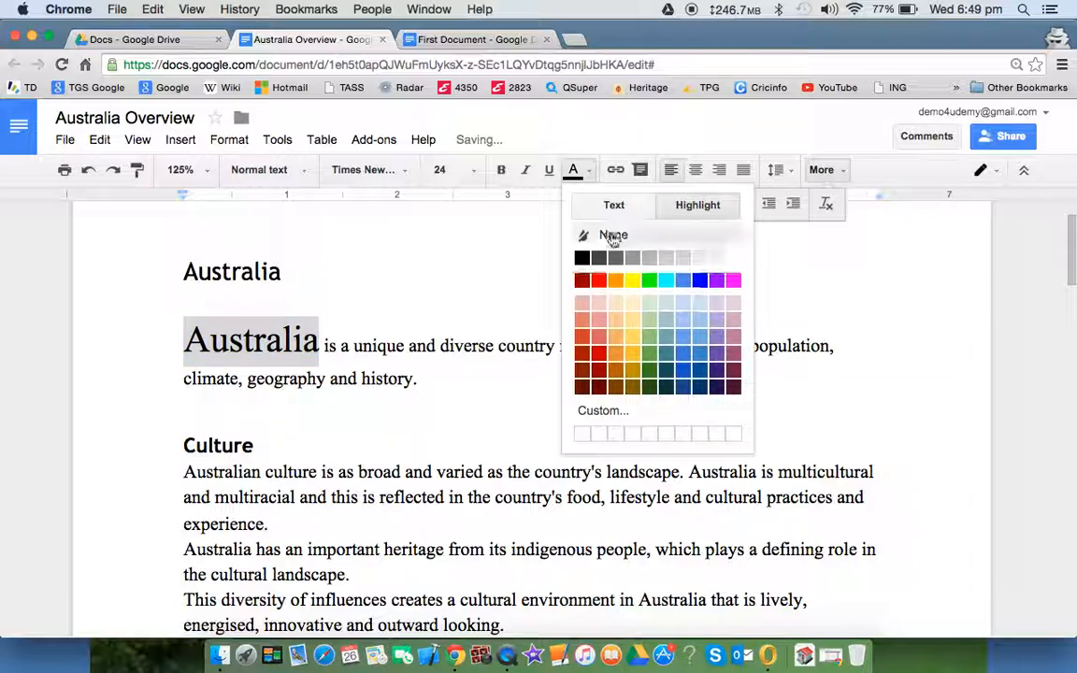
pyautogui.click(418, 347)
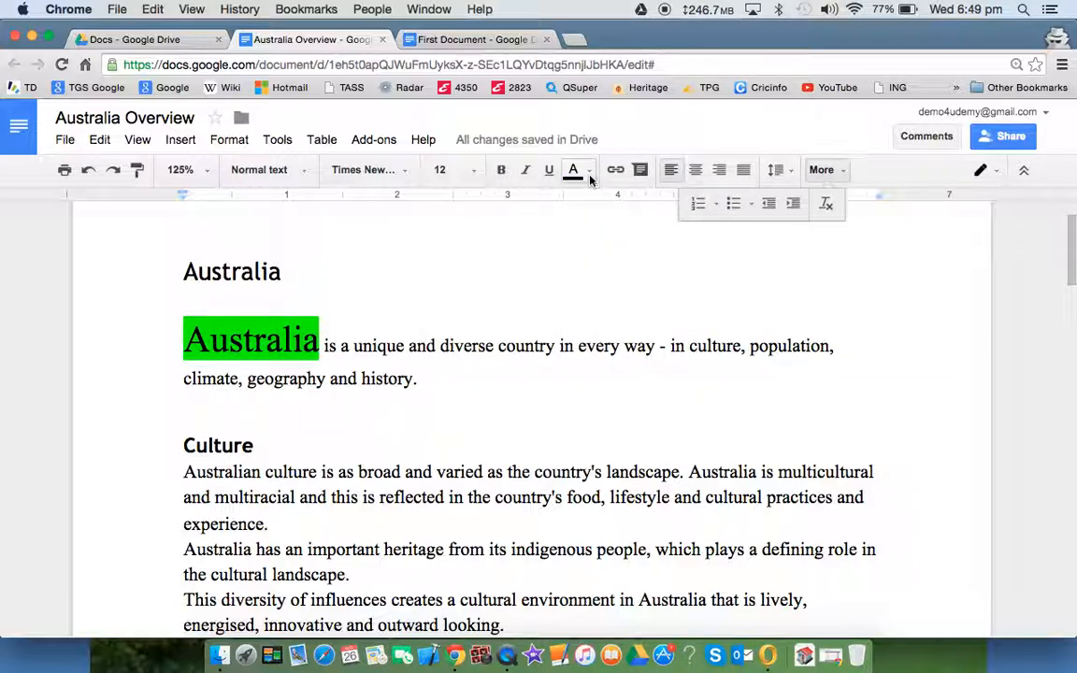
pyautogui.click(88, 170)
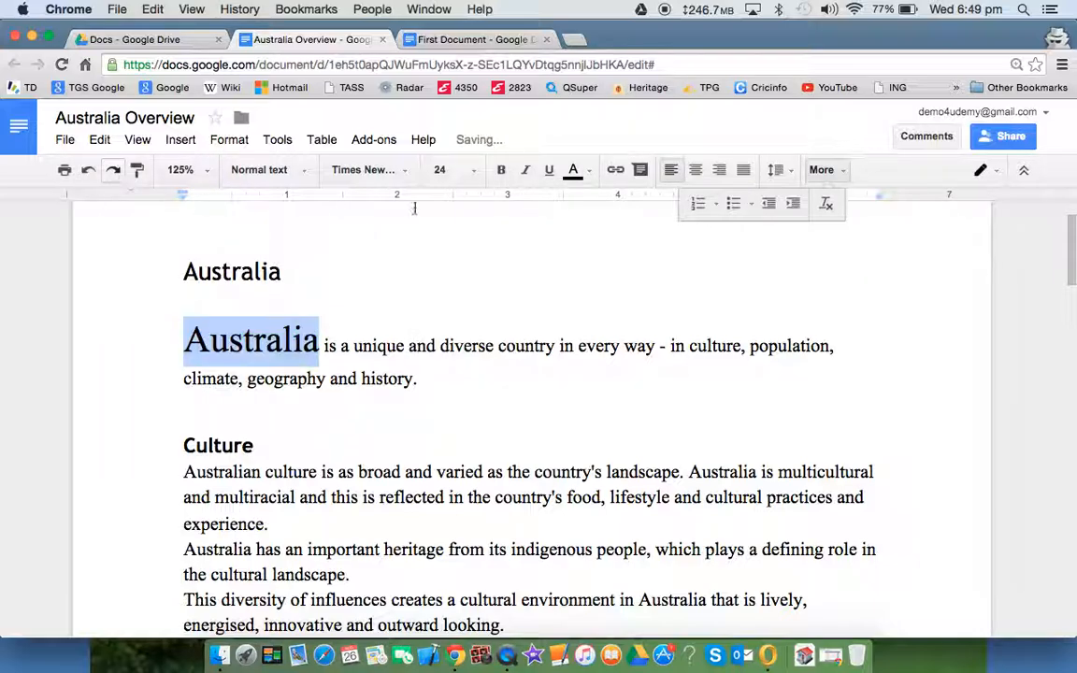
# Change the text colour of the enlarged word "Australia" in the introductory paragraph to green
pyautogui.click(591, 172)
pyautogui.click(614, 207)
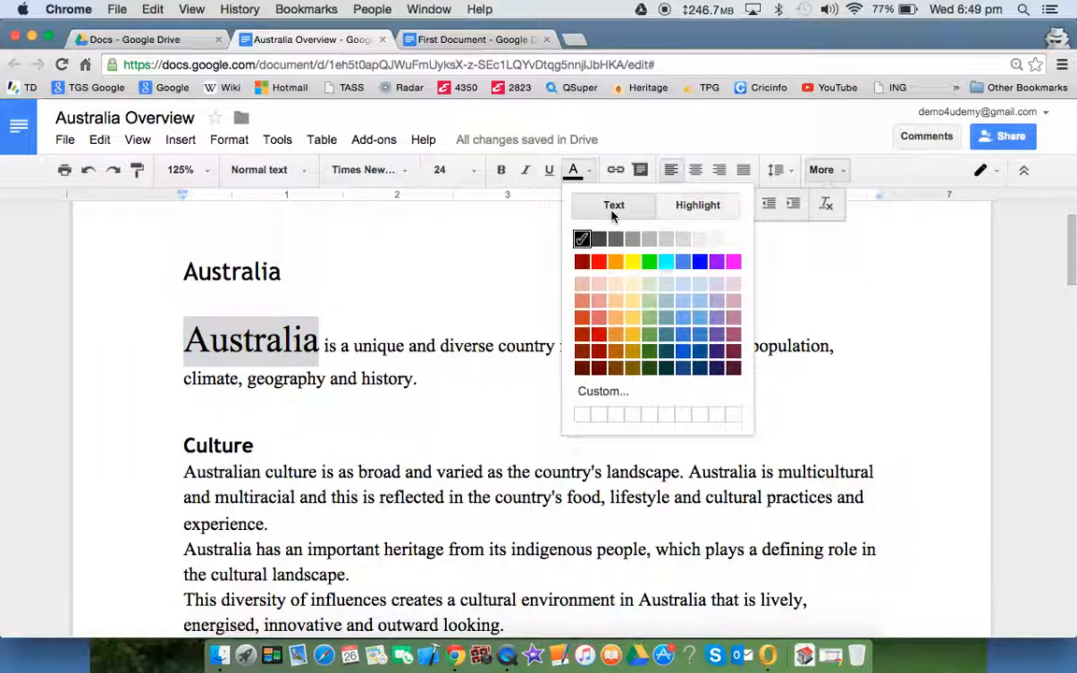
pyautogui.click(650, 261)
pyautogui.click(373, 346)
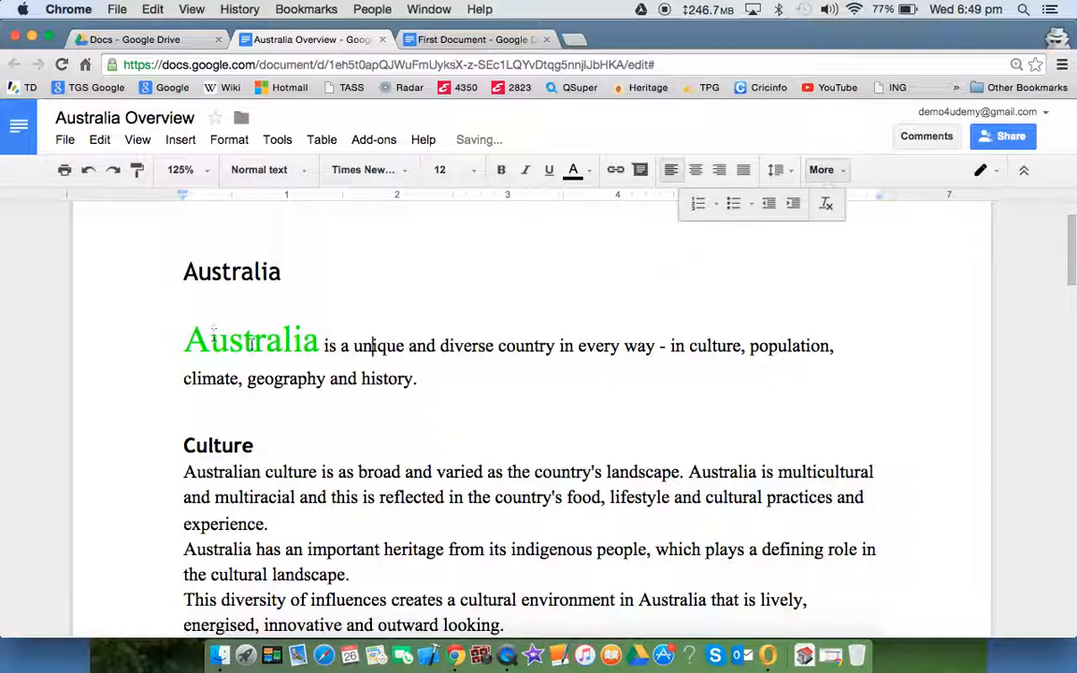
# Copy the green "Australia" word's formatting onto "country in every way" in the same sentence with Paint format
pyautogui.click(244, 341)
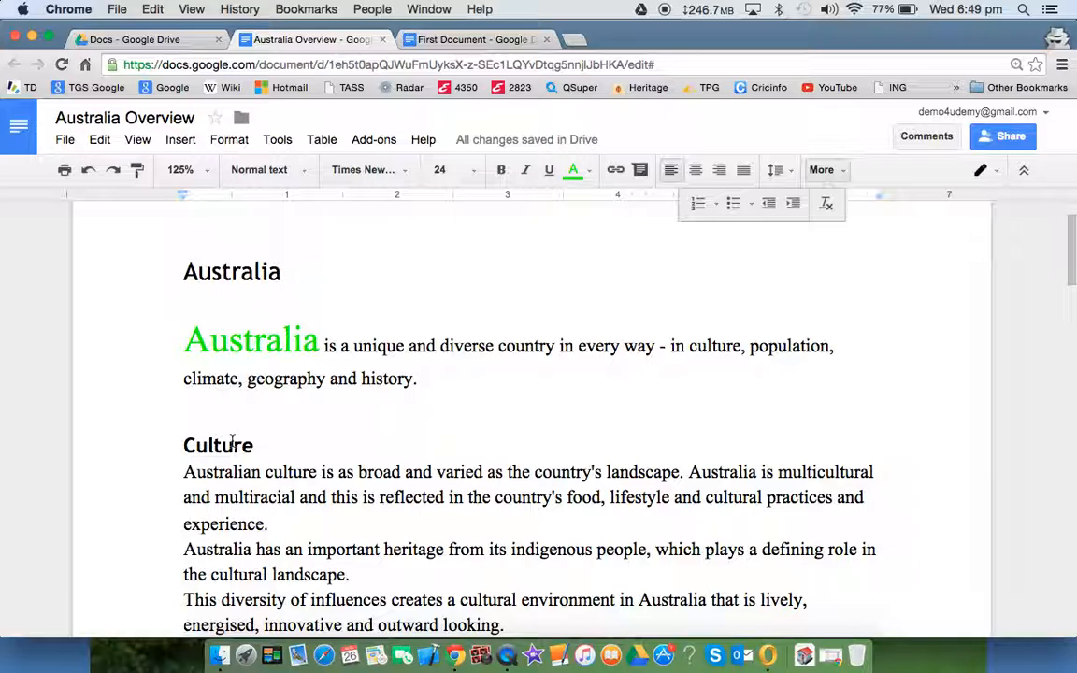
pyautogui.click(139, 175)
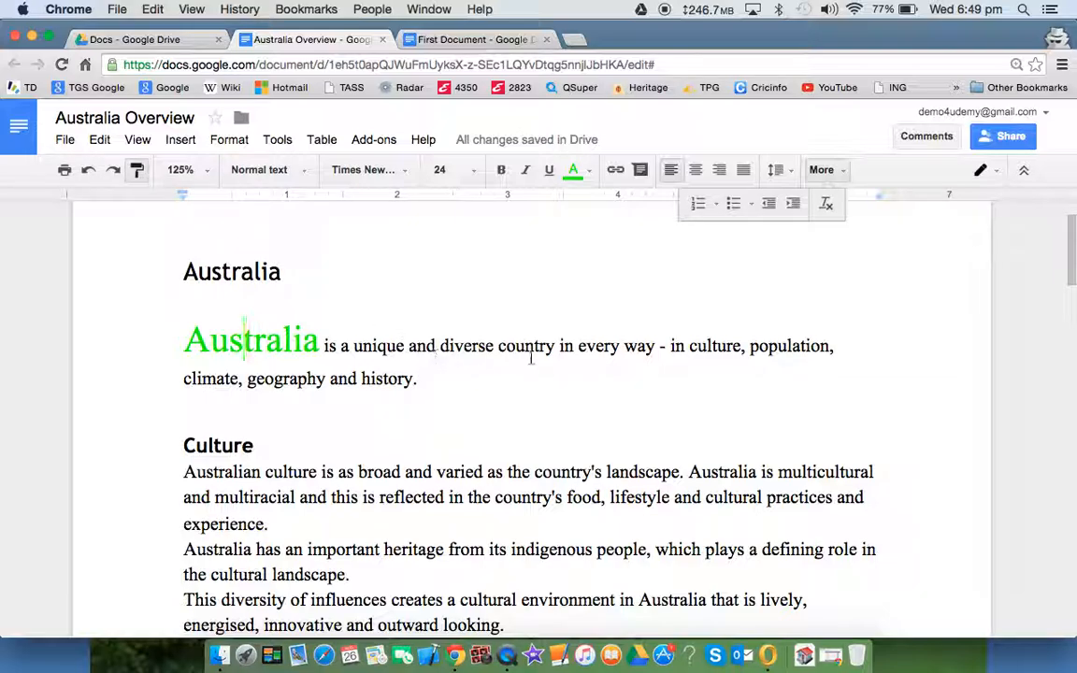
pyautogui.moveTo(498, 346); pyautogui.dragTo(655, 350)
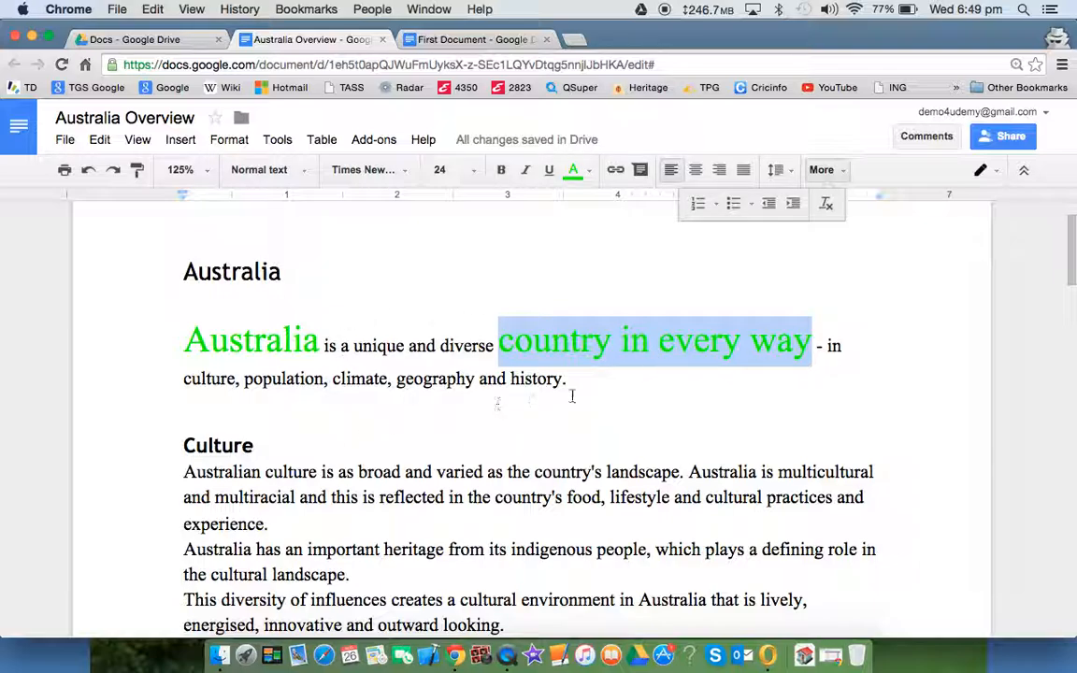
pyautogui.moveTo(1072, 268); pyautogui.dragTo(1072, 296)
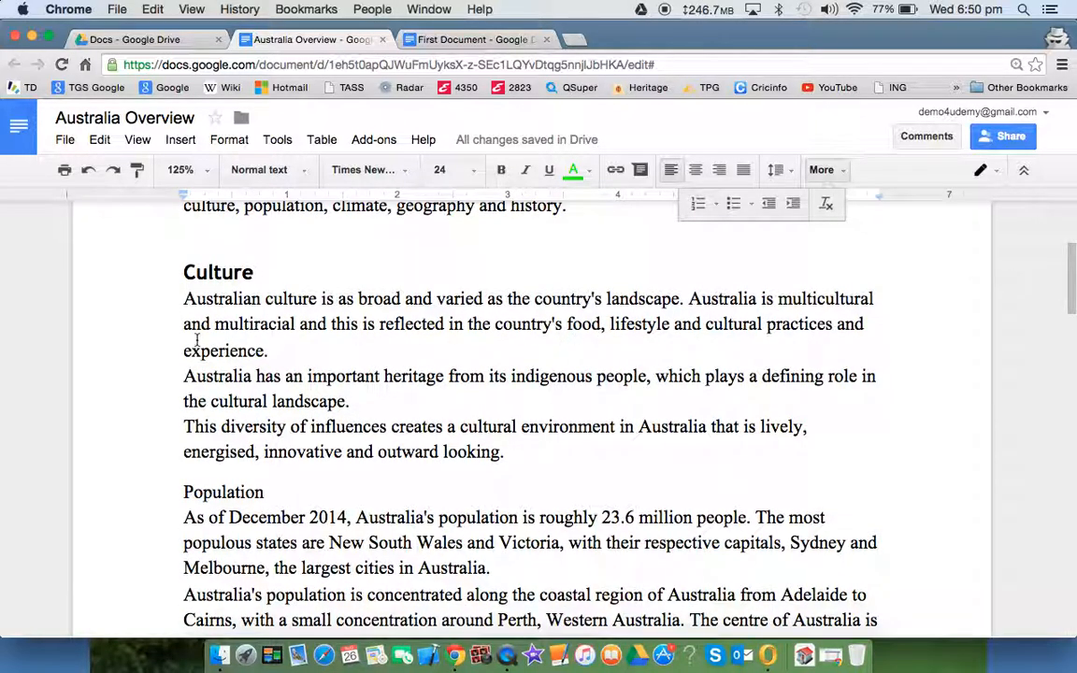
# Copy the "Culture" heading's formatting onto the "Population" section title with Paint format
pyautogui.click(210, 273)
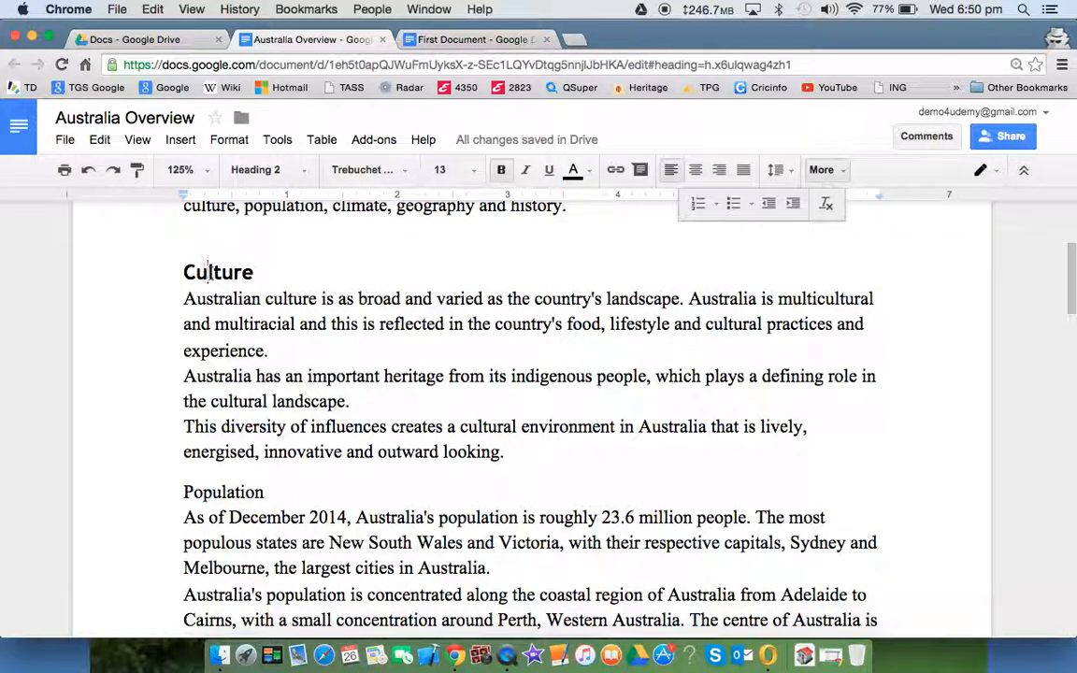
pyautogui.click(140, 175)
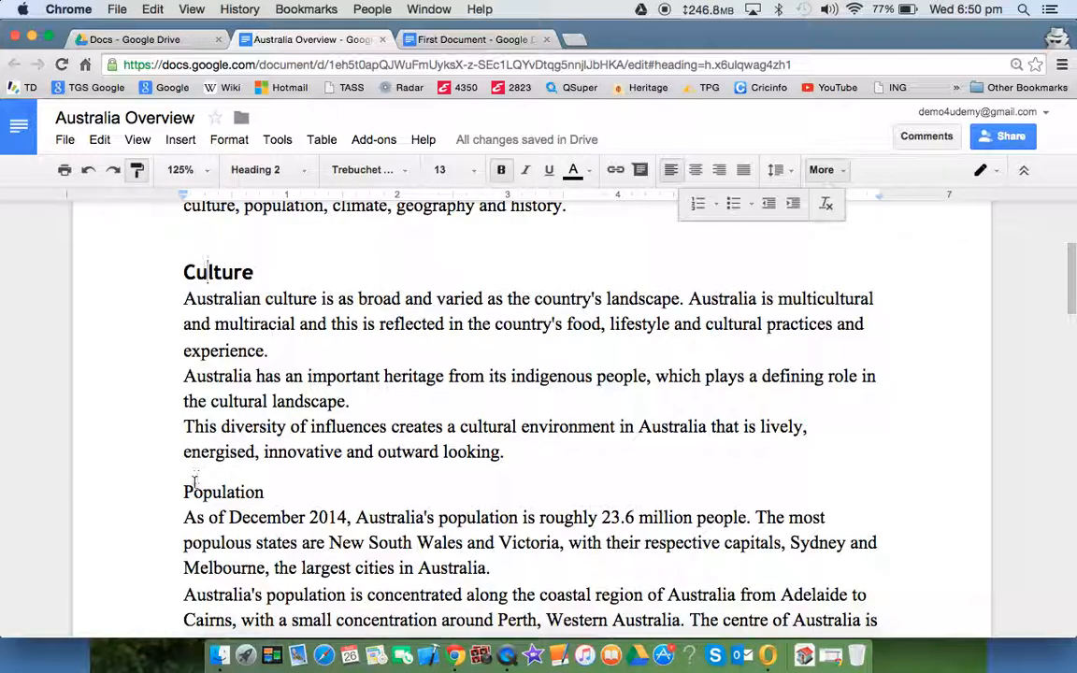
pyautogui.moveTo(185, 492); pyautogui.dragTo(263, 498)
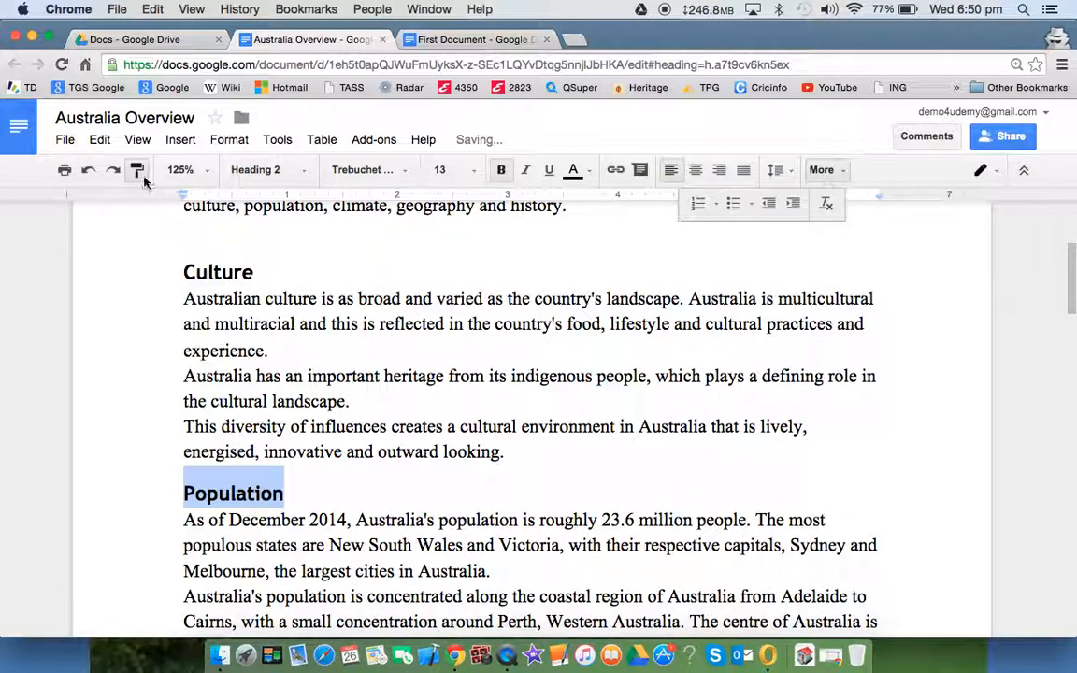
# Apply the same heading formatting to the "Climate" and "Geography" section titles with Paint format kept on, and turn it off when done
pyautogui.moveTo(1072, 279); pyautogui.dragTo(1073, 331)
pyautogui.moveTo(183, 367); pyautogui.dragTo(244, 368)
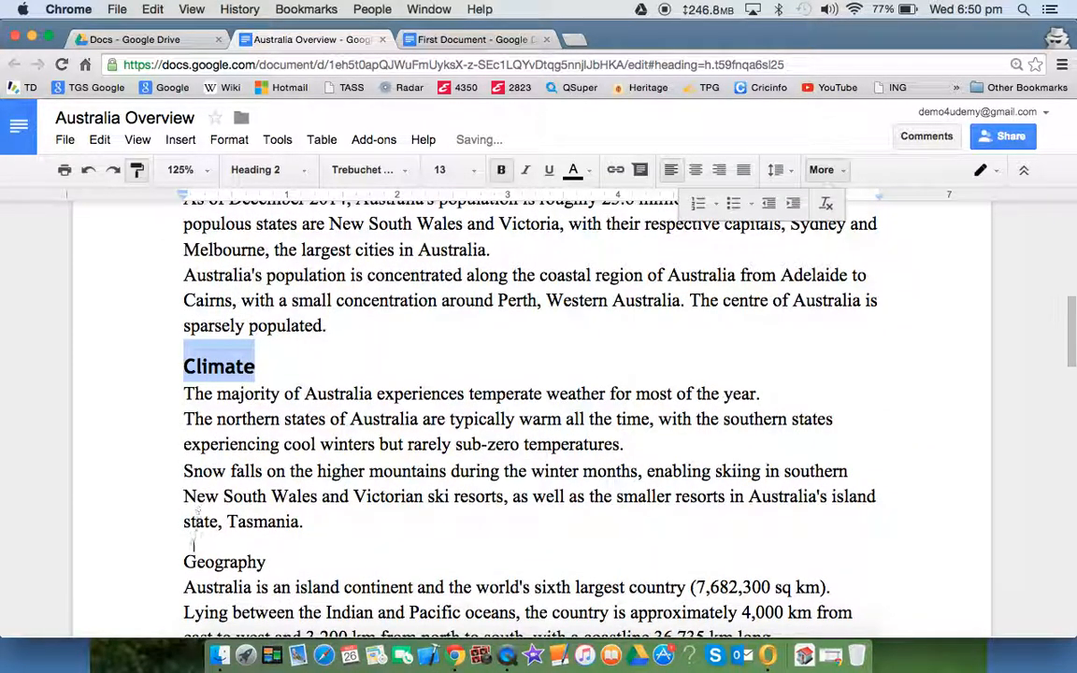
pyautogui.moveTo(186, 561); pyautogui.dragTo(269, 570)
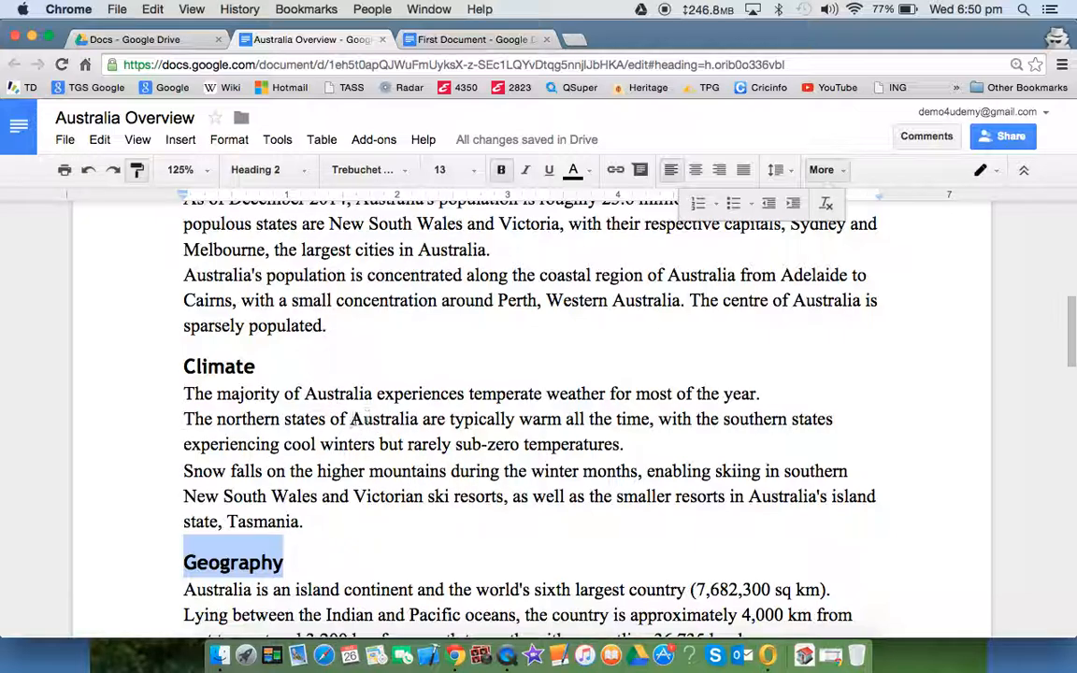
pyautogui.click(138, 170)
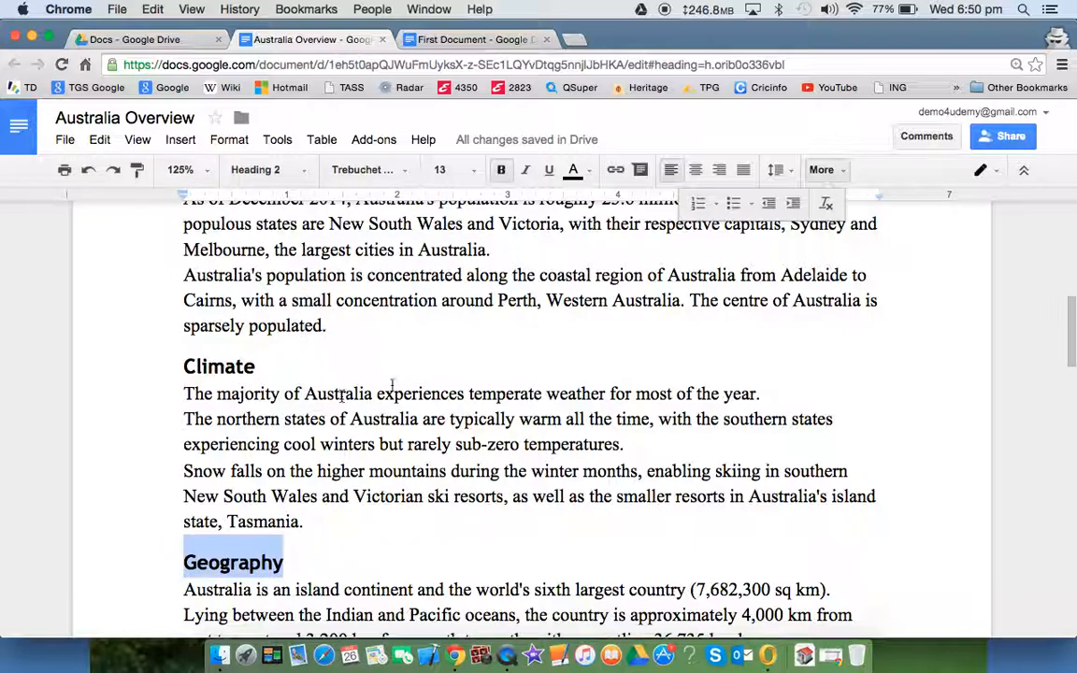